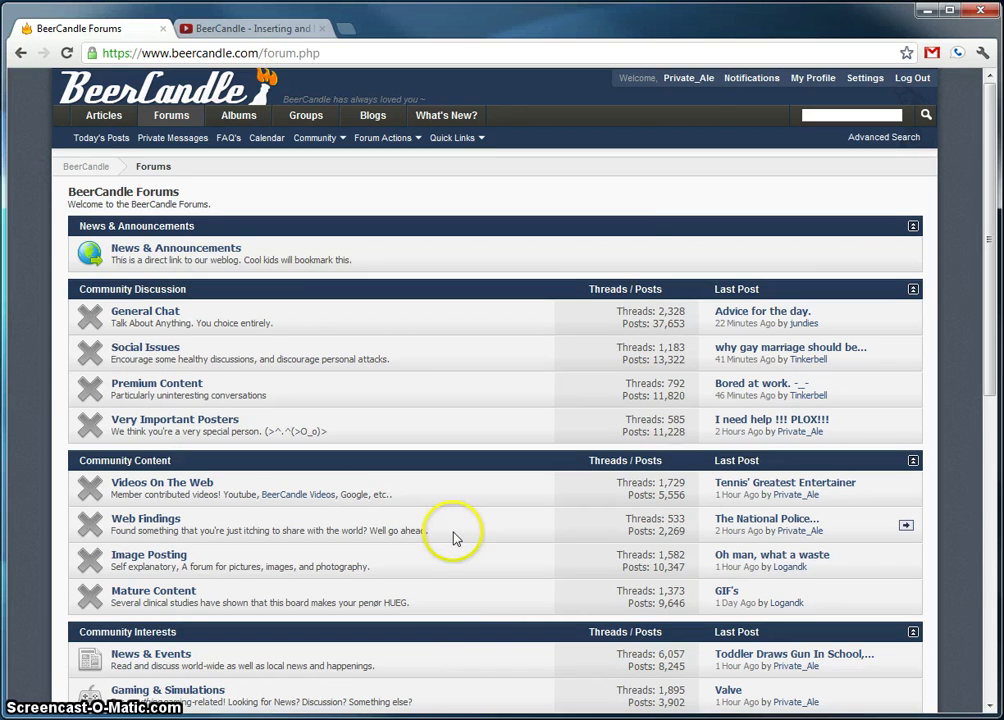
# Start a new thread in the 'A place to test things out' sub-forum under Site Help, Feedback & Discussion.
pyautogui.scroll(-3, 453, 538)
pyautogui.scroll(-1, 454, 535)
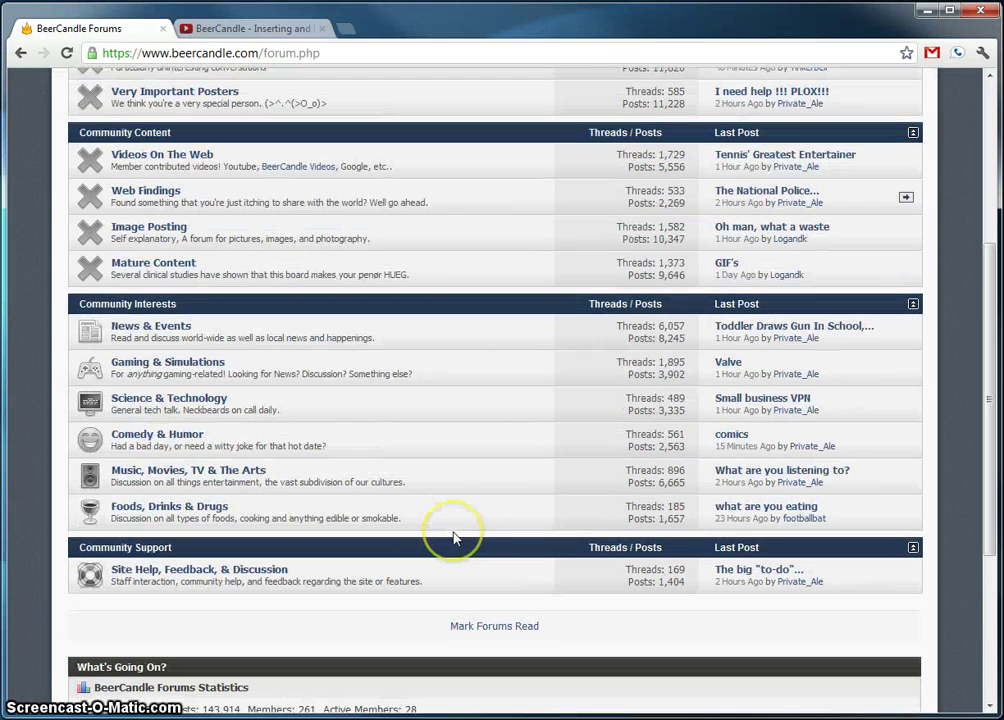
pyautogui.click(268, 574)
pyautogui.click(224, 384)
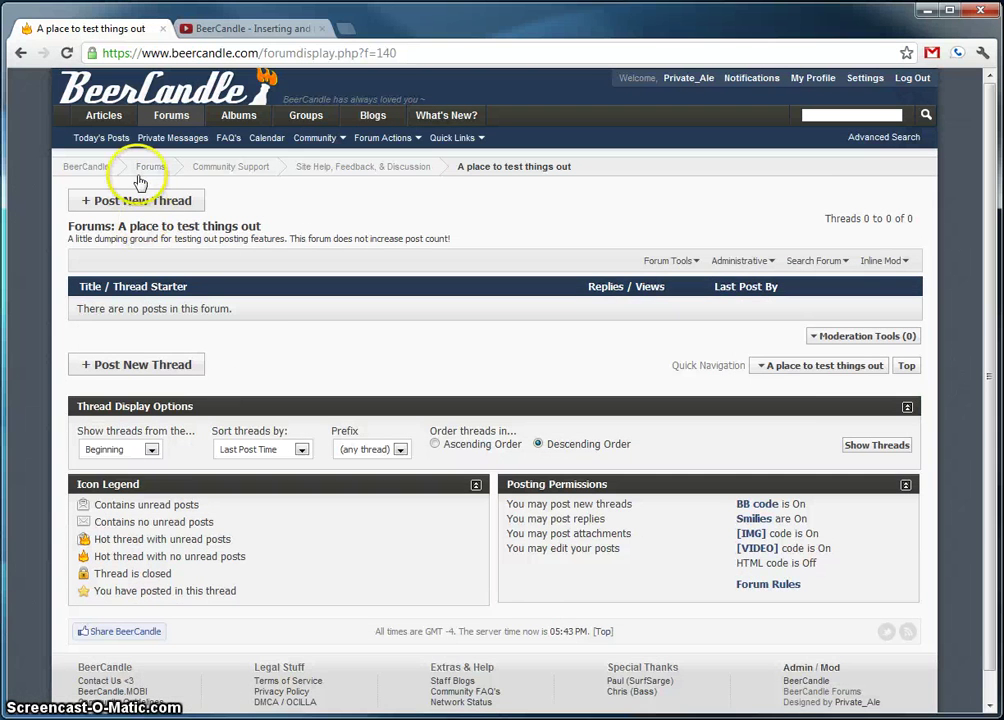
pyautogui.click(143, 198)
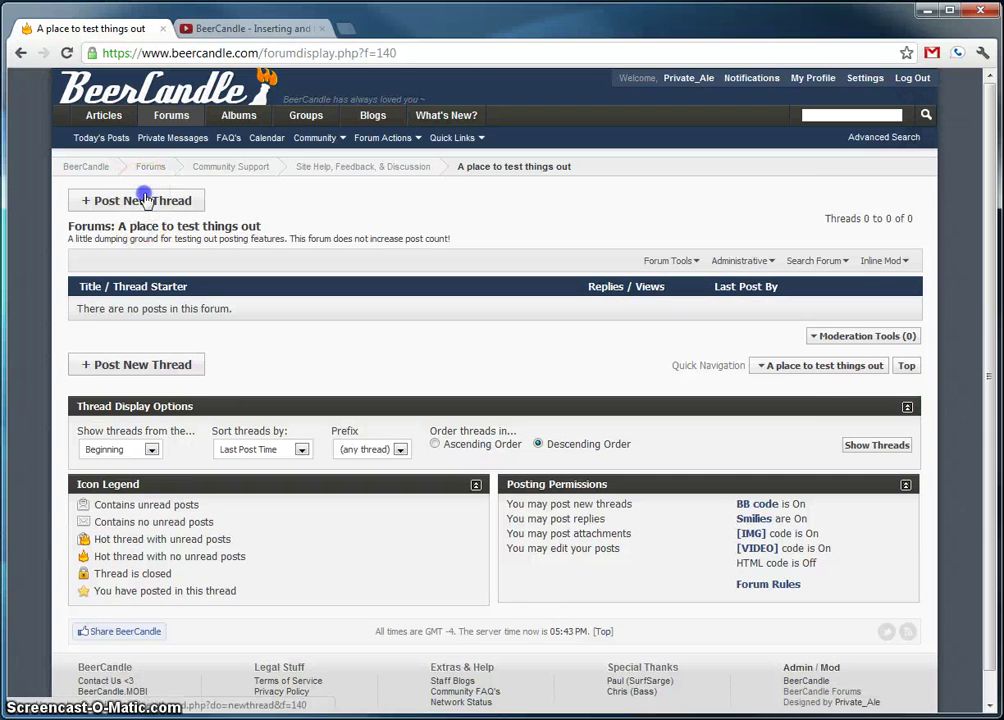
# Enter 'Testing Attachments' as the thread title and move into the message body.
pyautogui.click(193, 306)
pyautogui.write('Test')
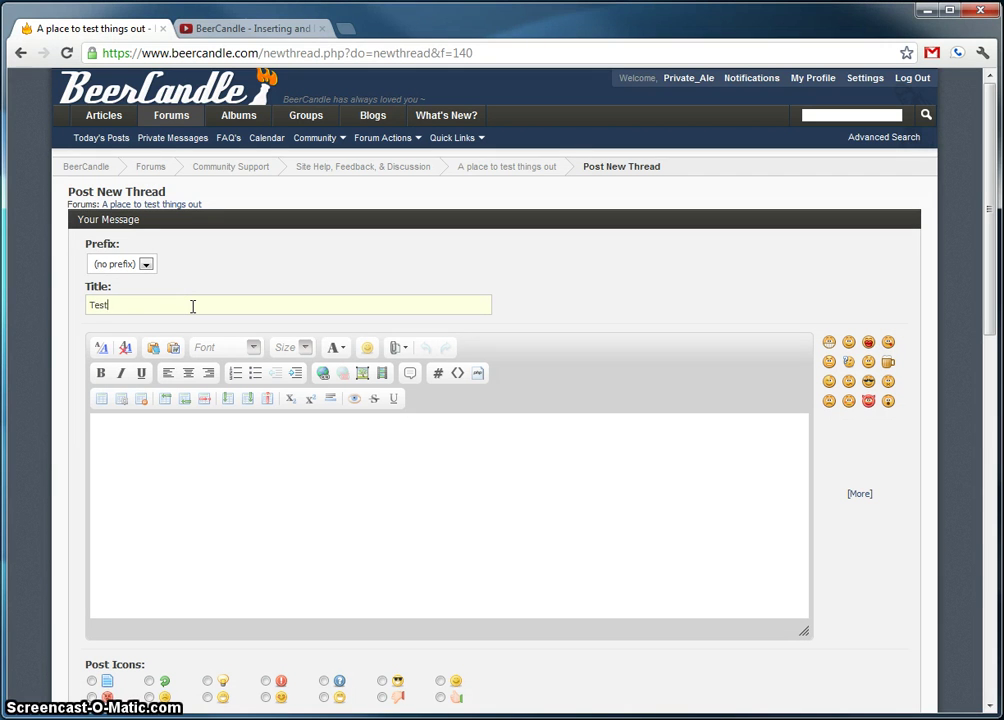
pyautogui.write('ing SA')
pyautogui.click(215, 502)
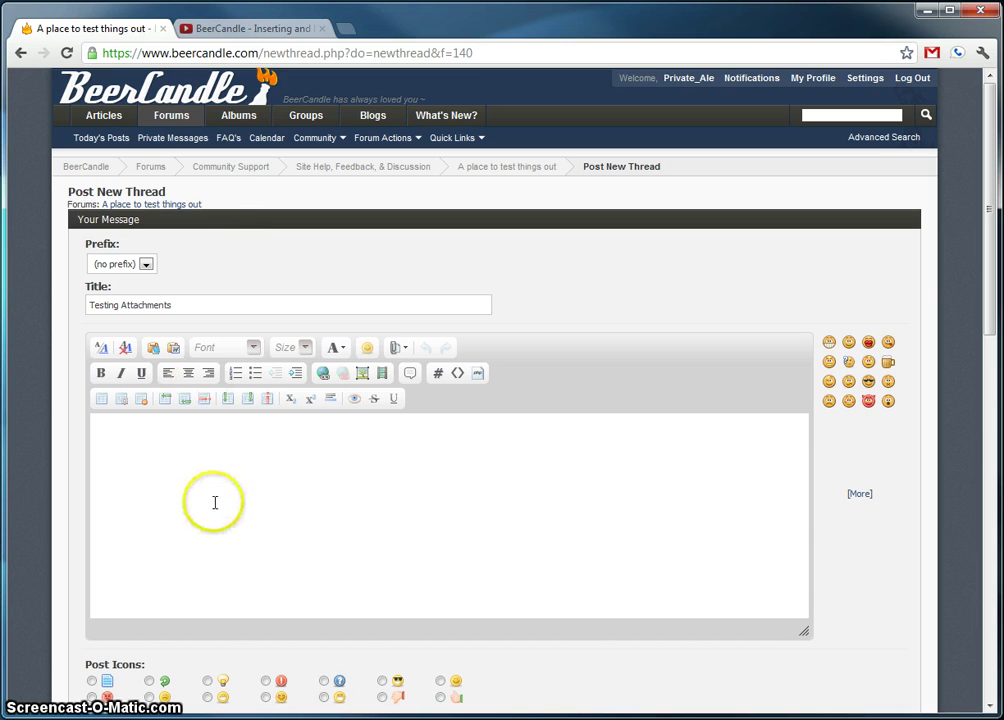
# Attach the previously uploaded ArSYe.jpg image to the post through the attachment manager.
pyautogui.click(398, 349)
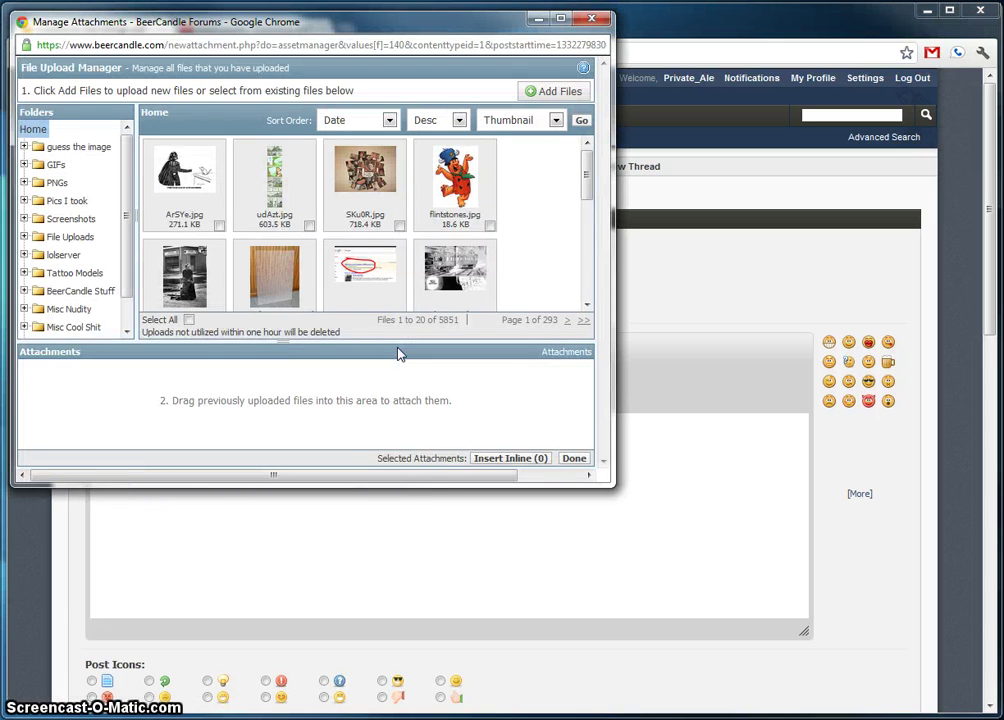
pyautogui.click(520, 282)
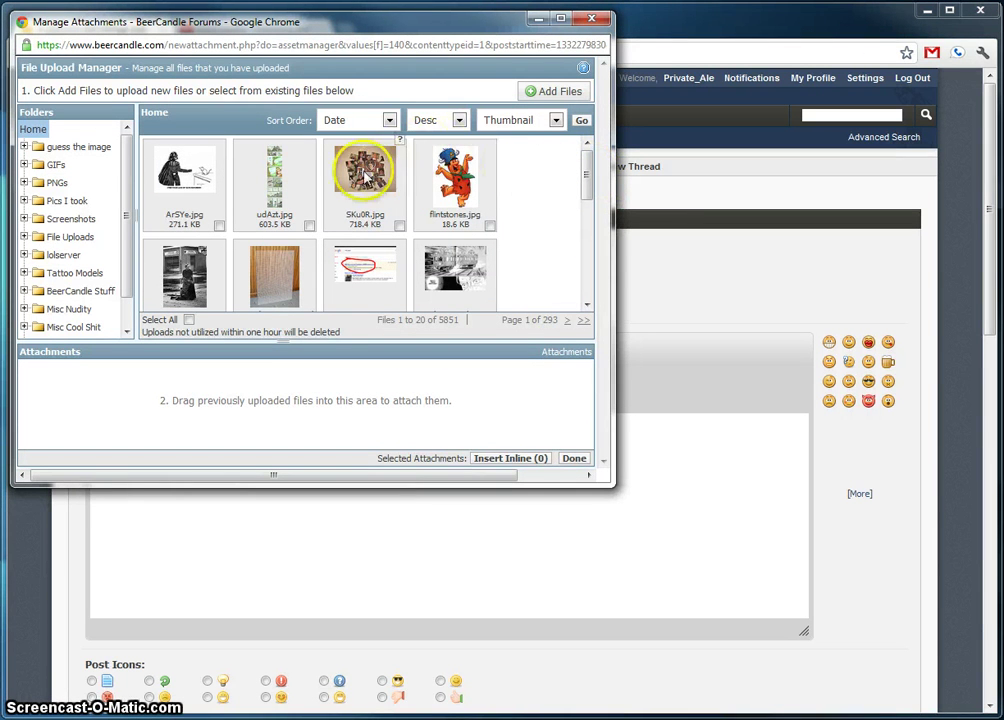
pyautogui.moveTo(165, 166)
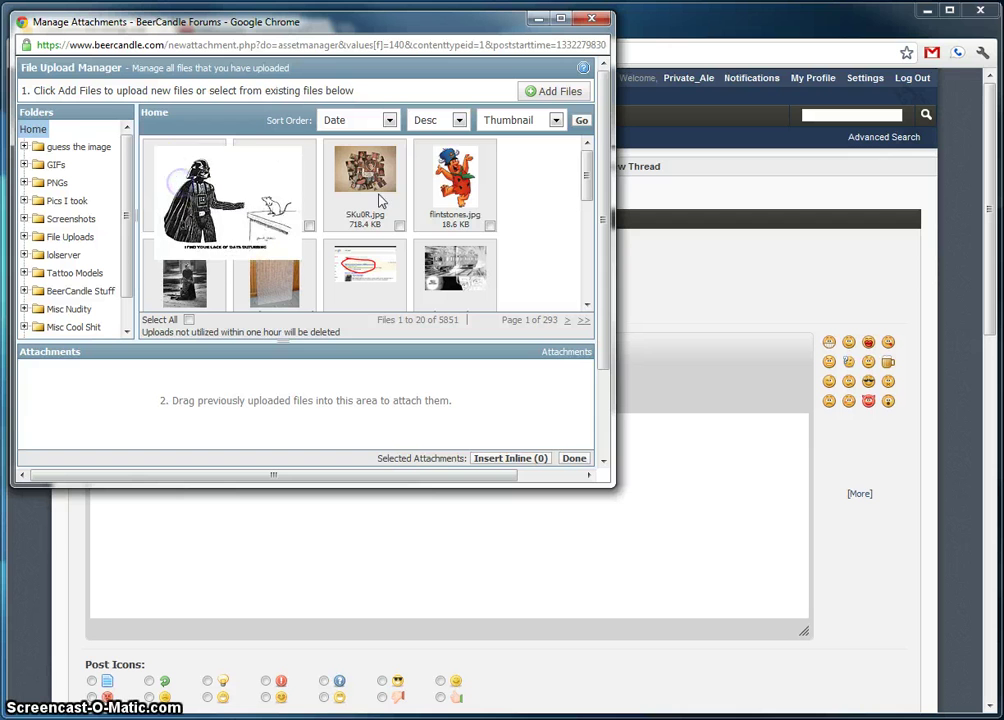
pyautogui.moveTo(158, 175)
pyautogui.mouseDown()
pyautogui.moveTo(280, 415)
pyautogui.moveTo(272, 408)
pyautogui.mouseUp()
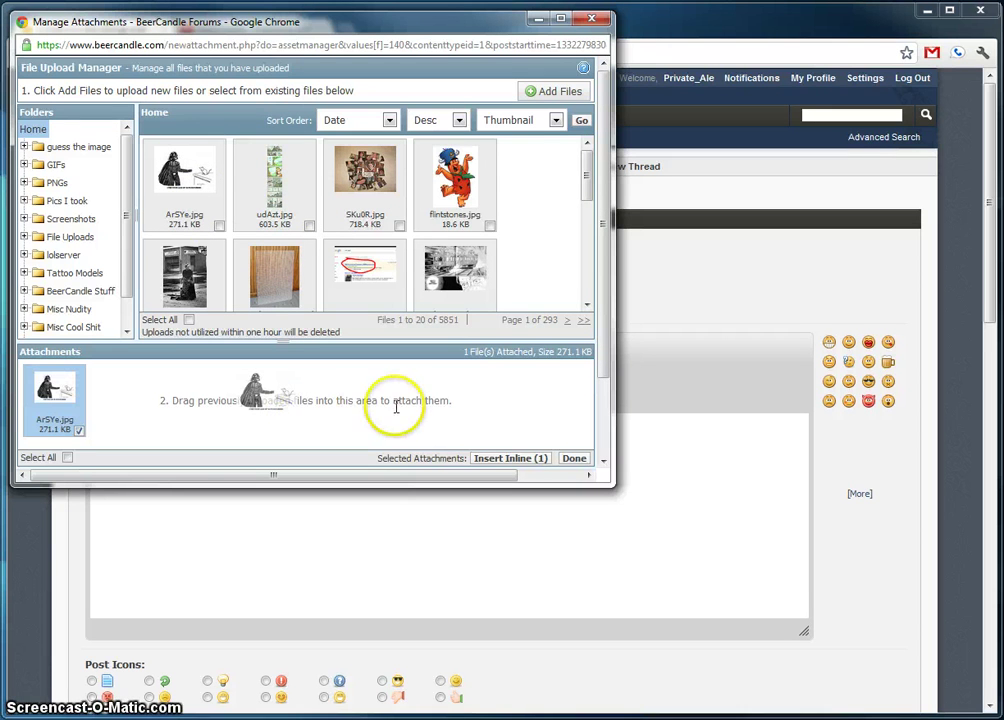
# Upload Eos_by_elusive.rar, property.png and ProselytizersNotWelcome.pdf from the Desktop as attachments.
pyautogui.click(558, 91)
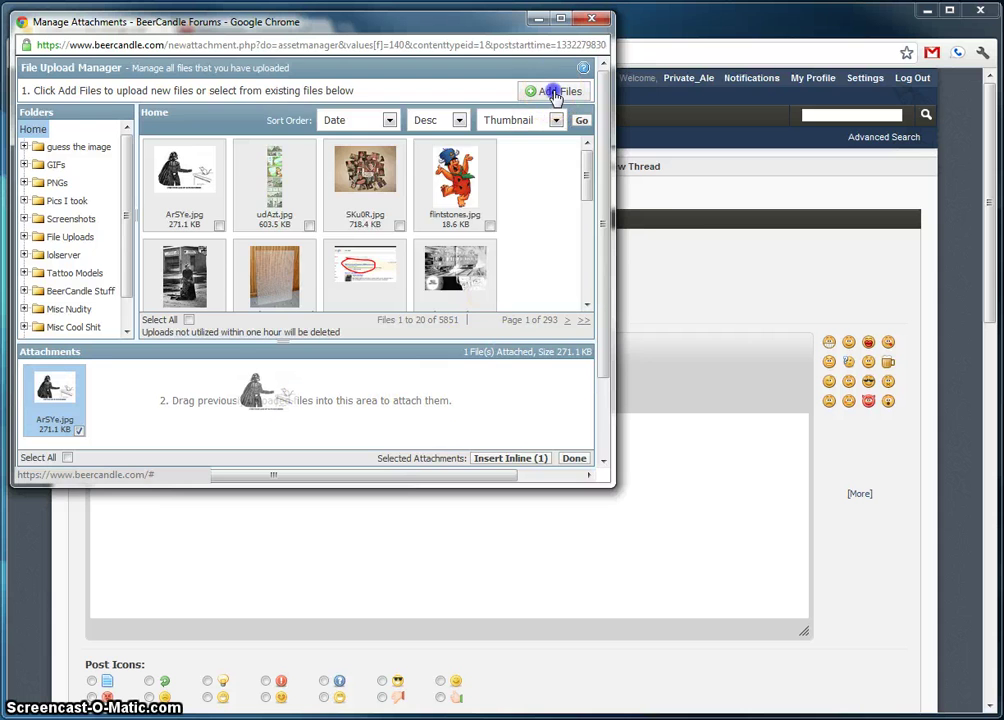
pyautogui.click(430, 264)
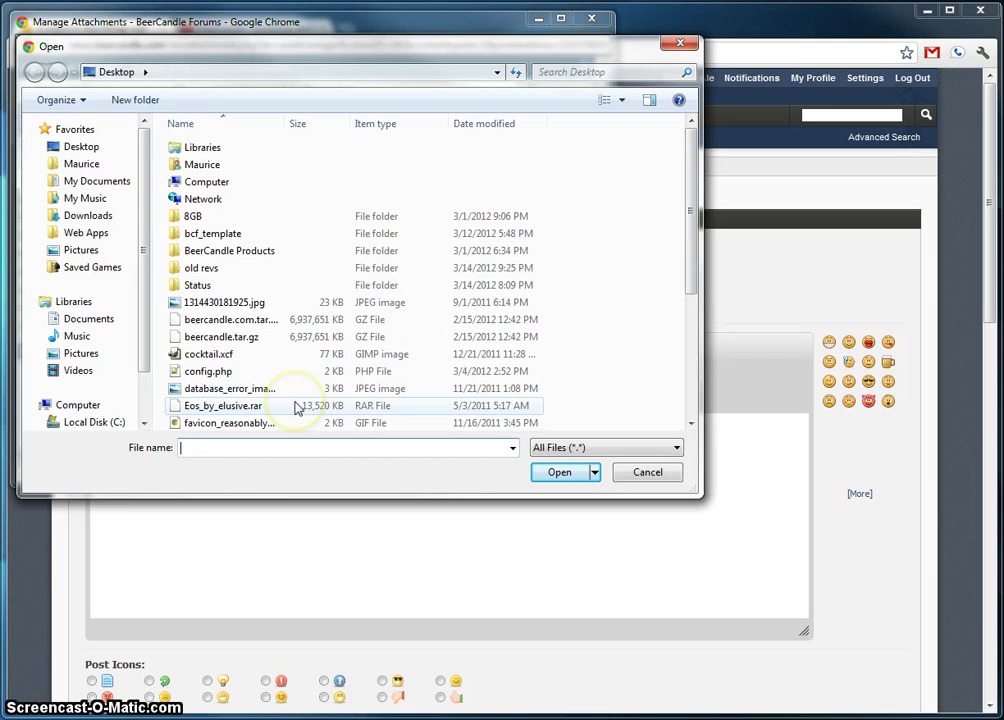
pyautogui.doubleClick(296, 406)
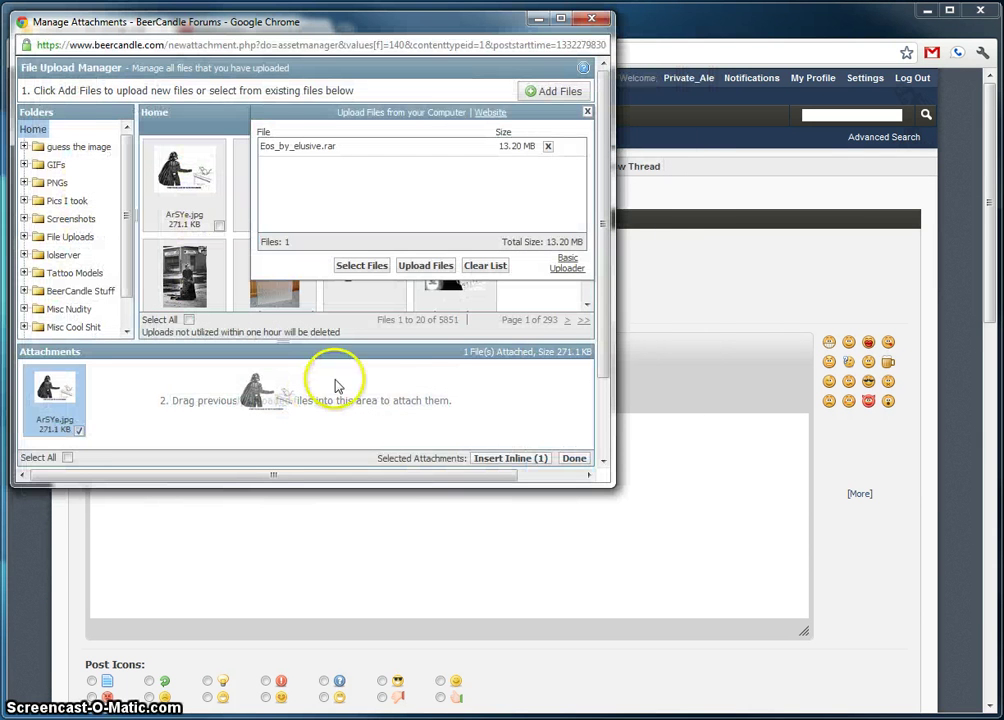
pyautogui.click(383, 266)
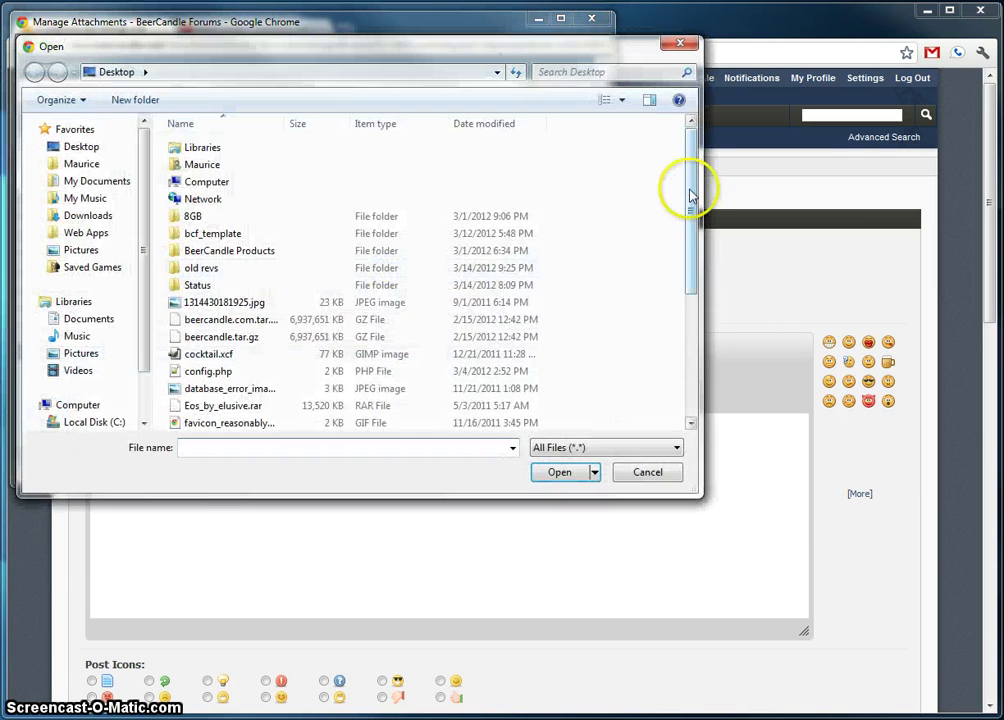
pyautogui.moveTo(690, 191); pyautogui.dragTo(672, 320)
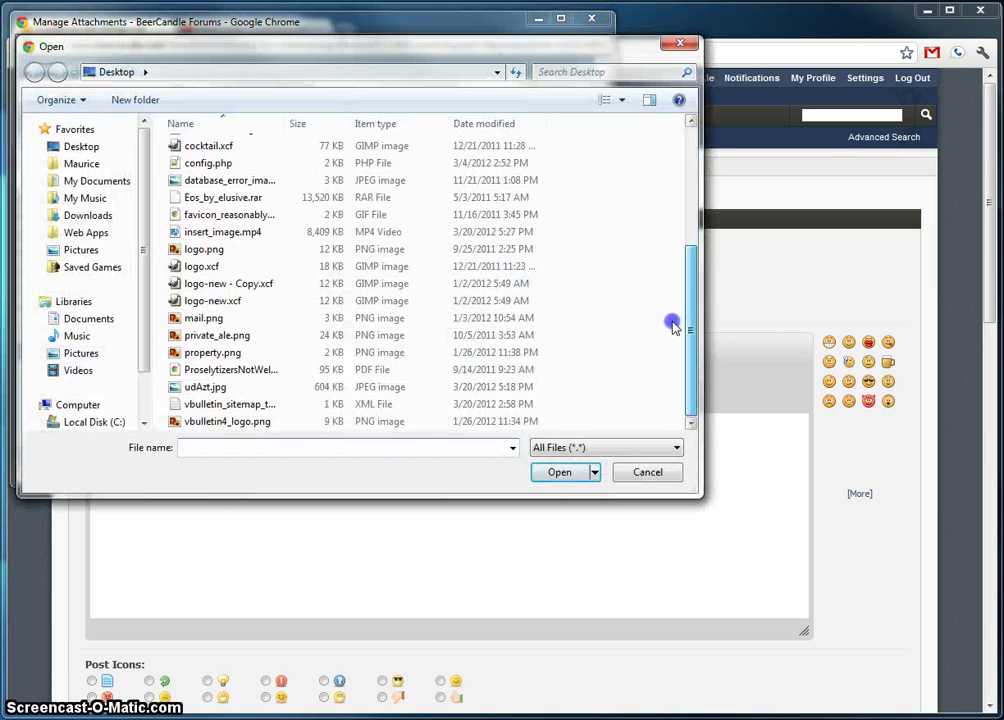
pyautogui.doubleClick(277, 362)
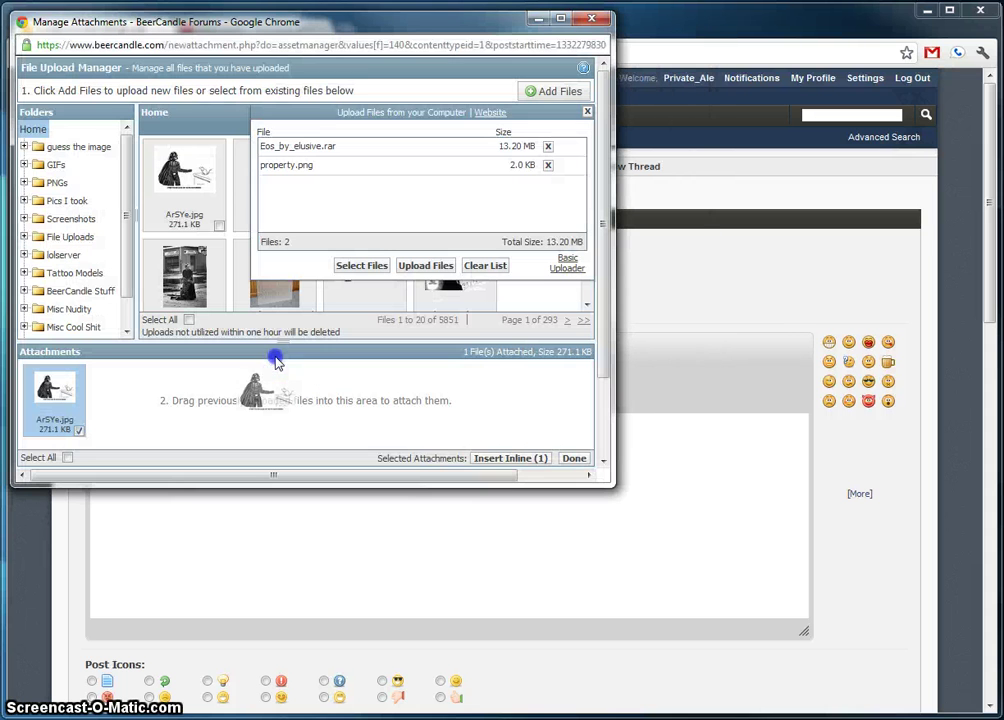
pyautogui.click(383, 266)
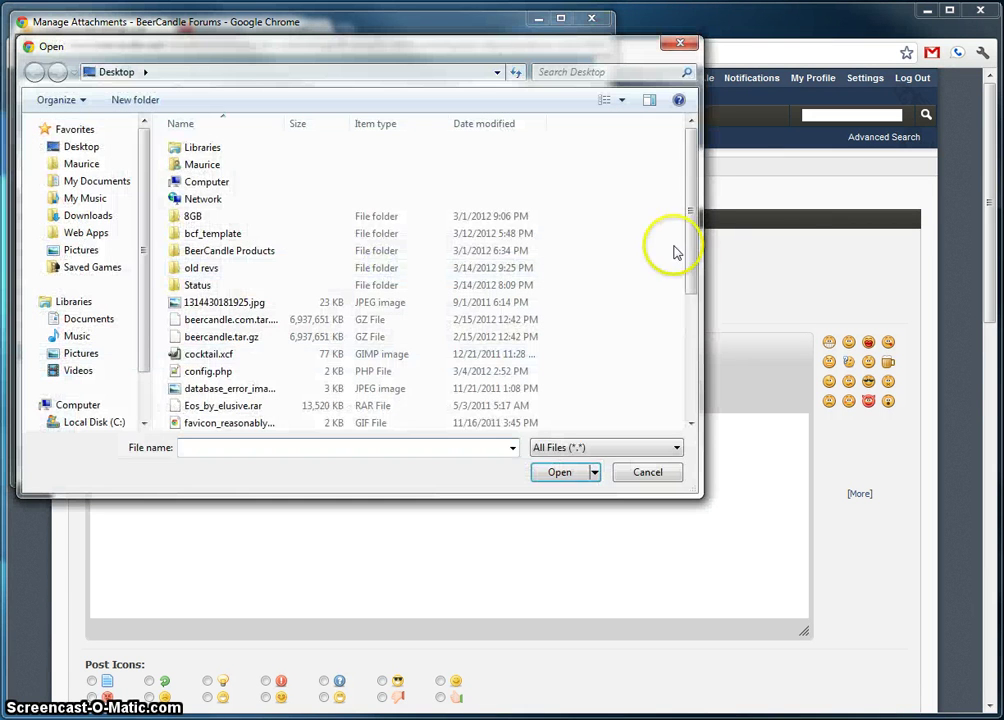
pyautogui.moveTo(675, 249)
pyautogui.mouseDown()
pyautogui.moveTo(690, 265)
pyautogui.moveTo(690, 374)
pyautogui.mouseUp()
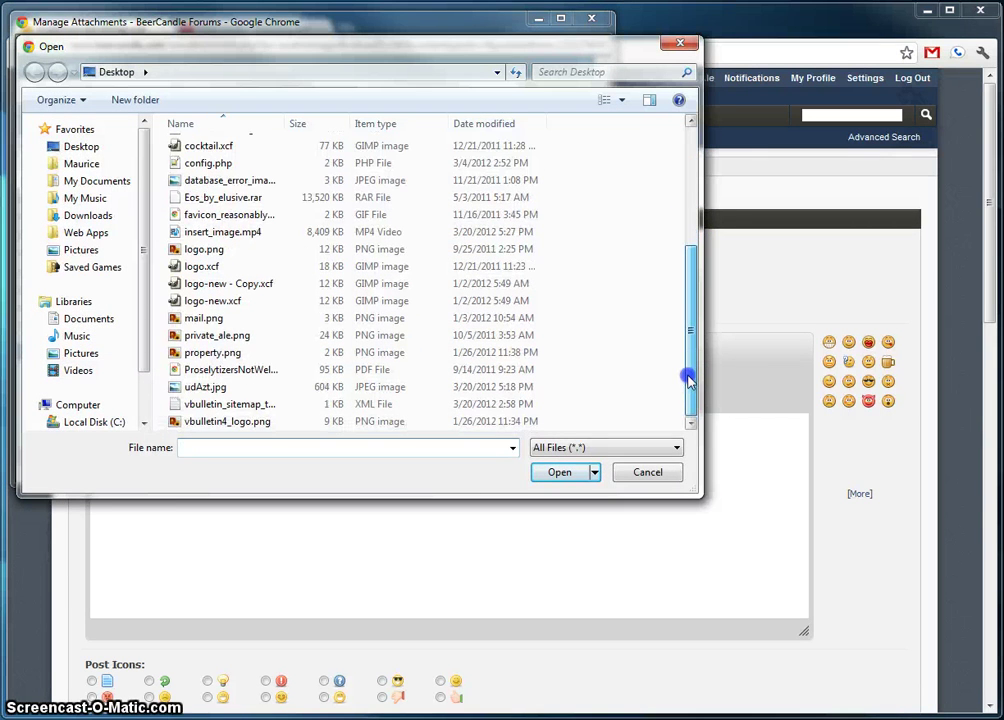
pyautogui.doubleClick(382, 370)
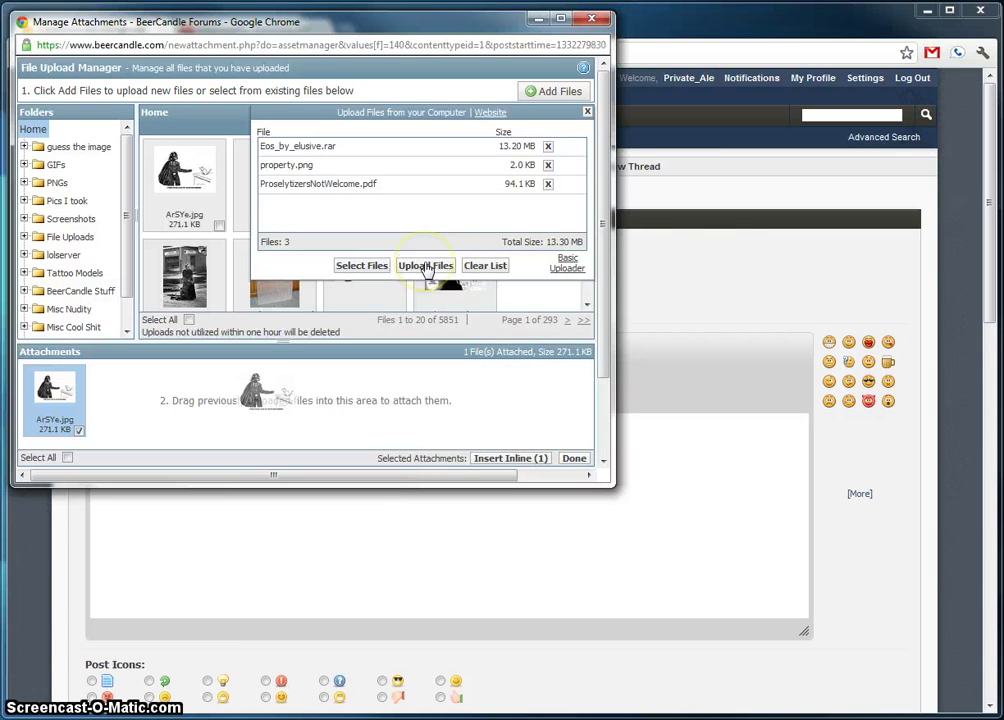
pyautogui.click(428, 268)
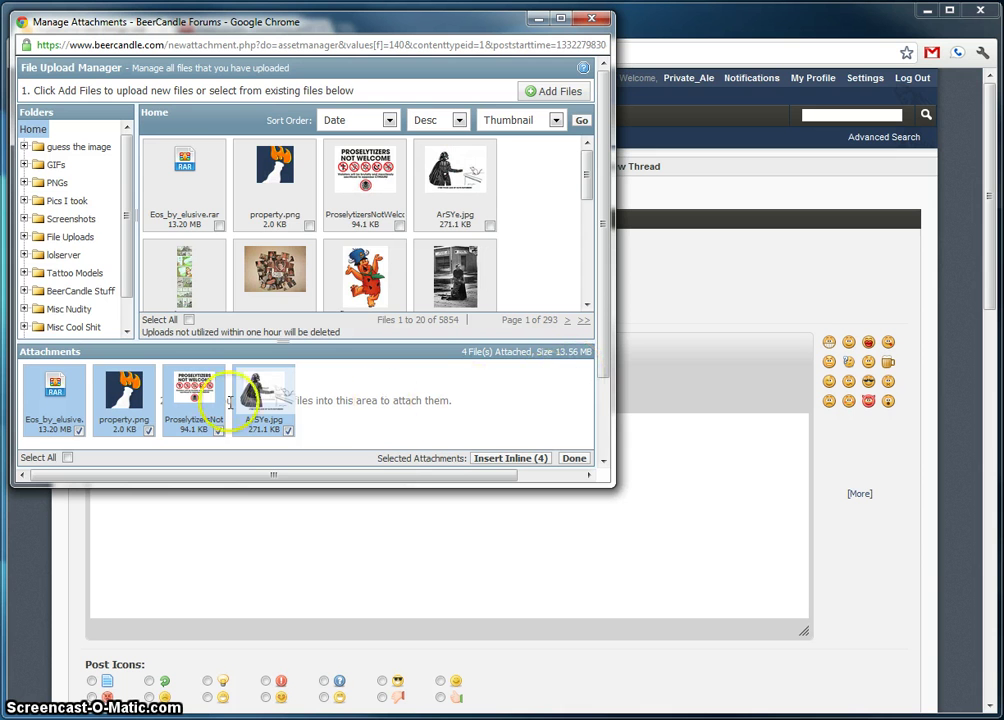
# Insert all four attachments inline into the message body.
pyautogui.click(530, 465)
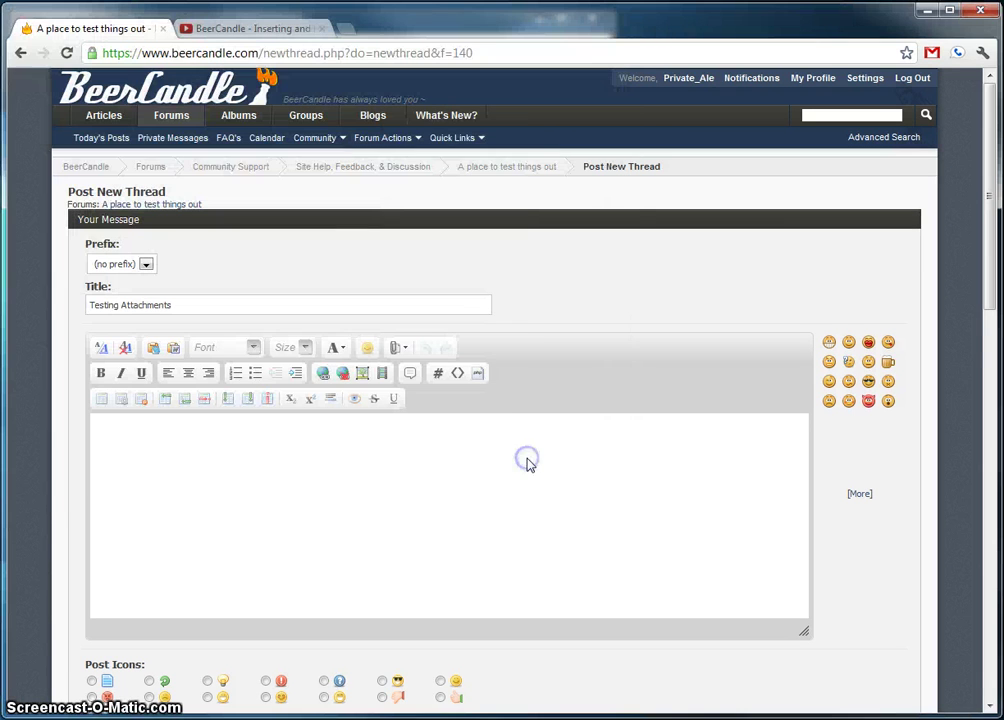
pyautogui.scroll(-1, 551, 567)
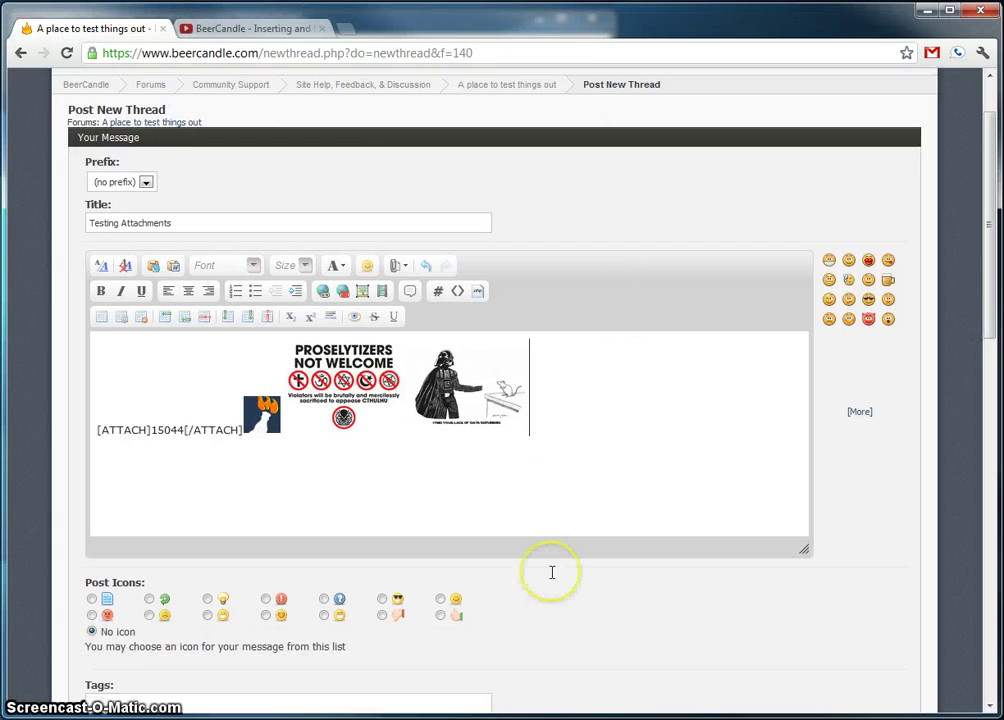
pyautogui.scroll(-2, 600, 510)
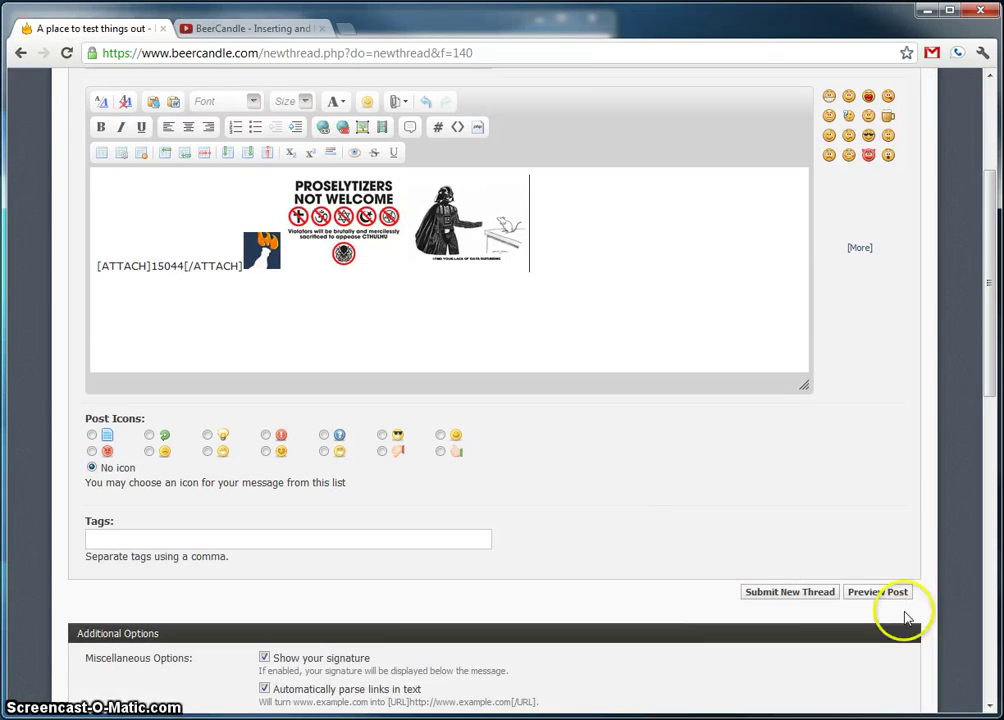
# Preview the post and return to the editor showing the [ATTACH]15044[/ATTACH] tag.
pyautogui.click(895, 592)
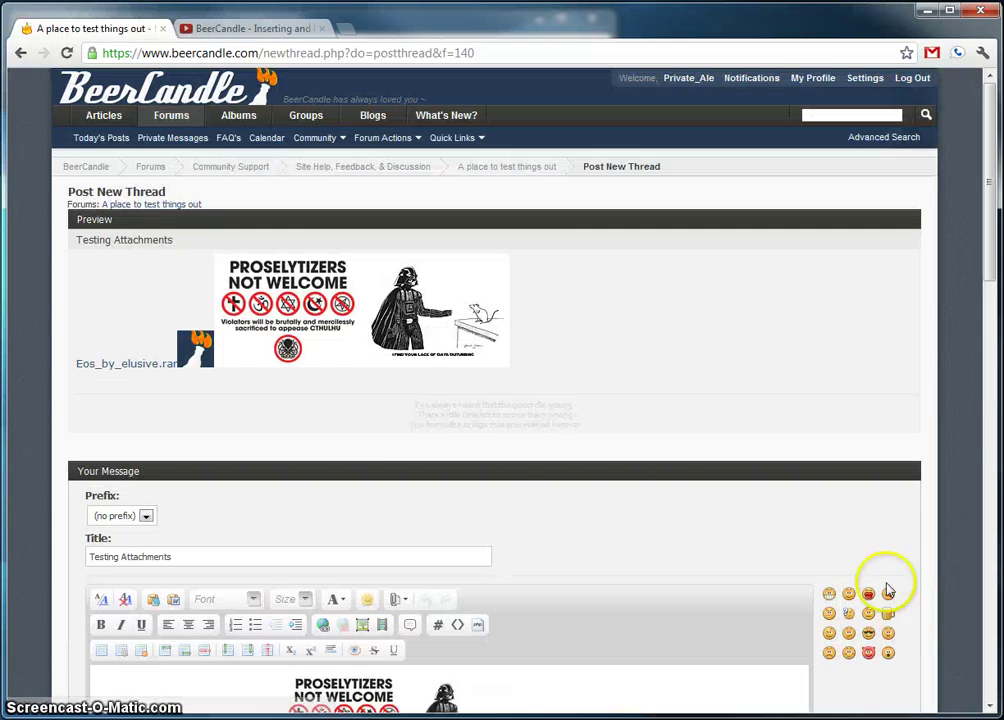
pyautogui.scroll(-2, 150, 391)
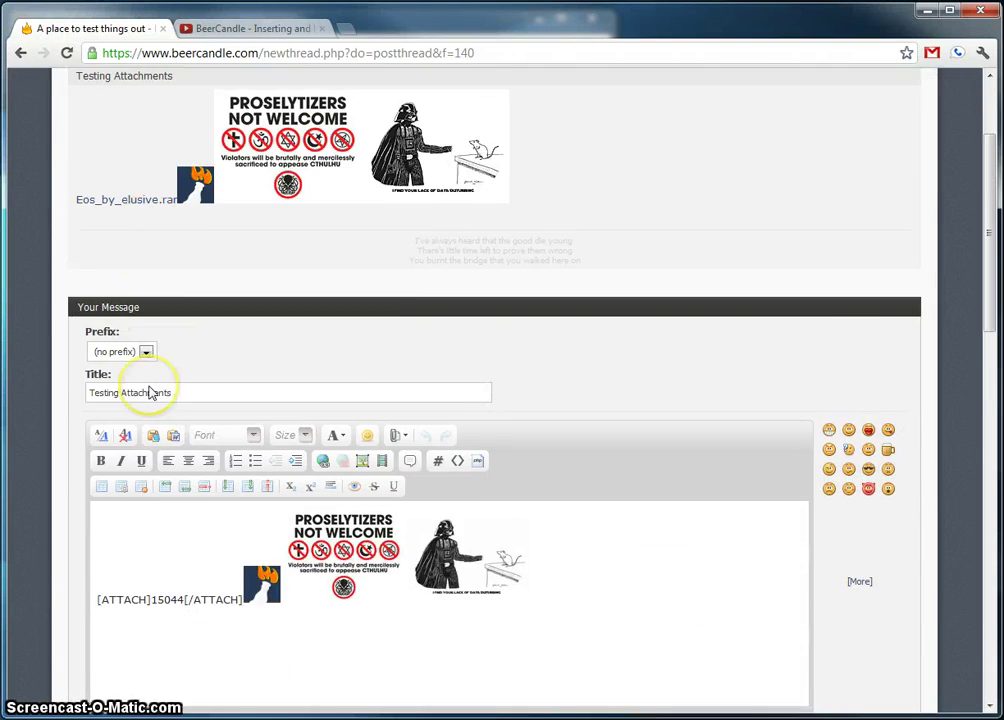
pyautogui.scroll(-1, 173, 447)
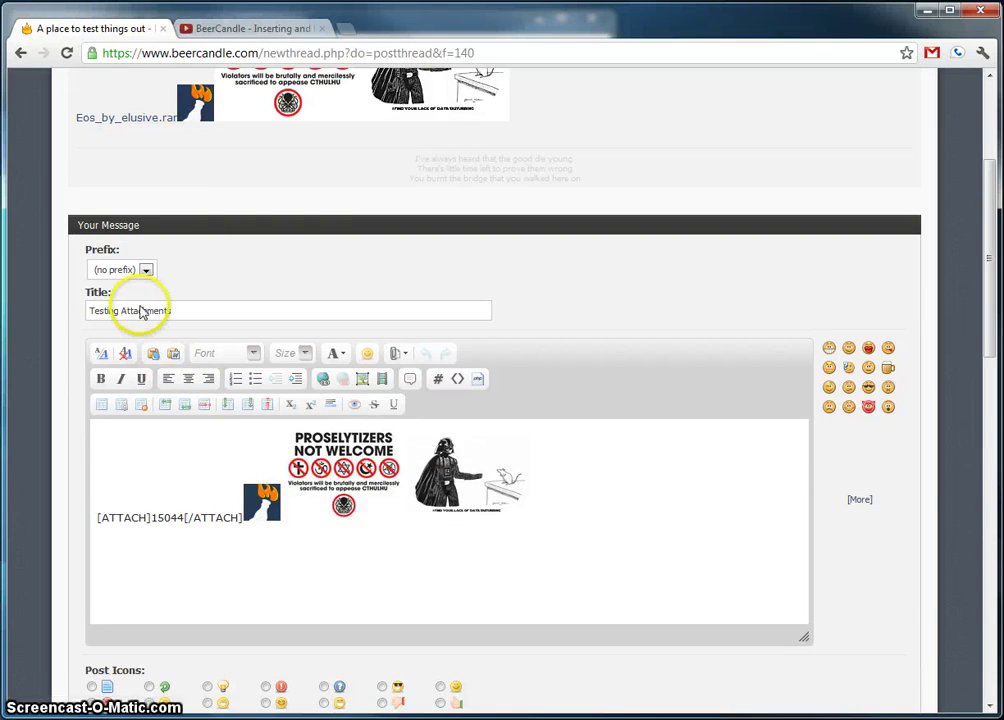
pyautogui.scroll(1, 139, 298)
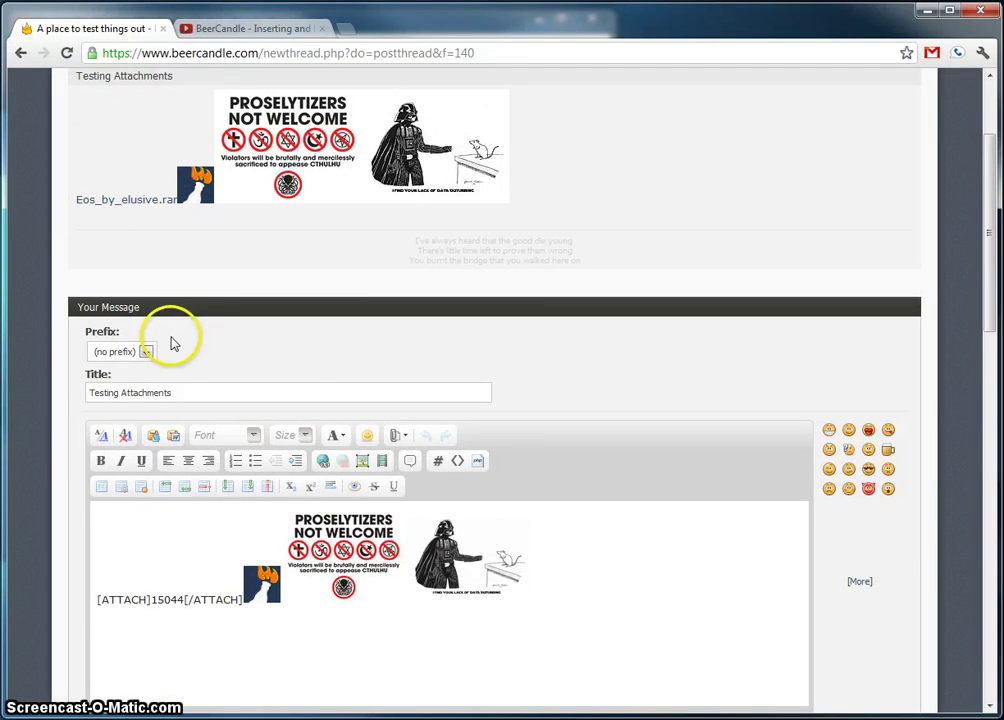
# Delete the inline [ATTACH]15044[/ATTACH] RAR tag from the message.
pyautogui.scroll(-2, 172, 344)
pyautogui.moveTo(242, 436); pyautogui.dragTo(96, 436)
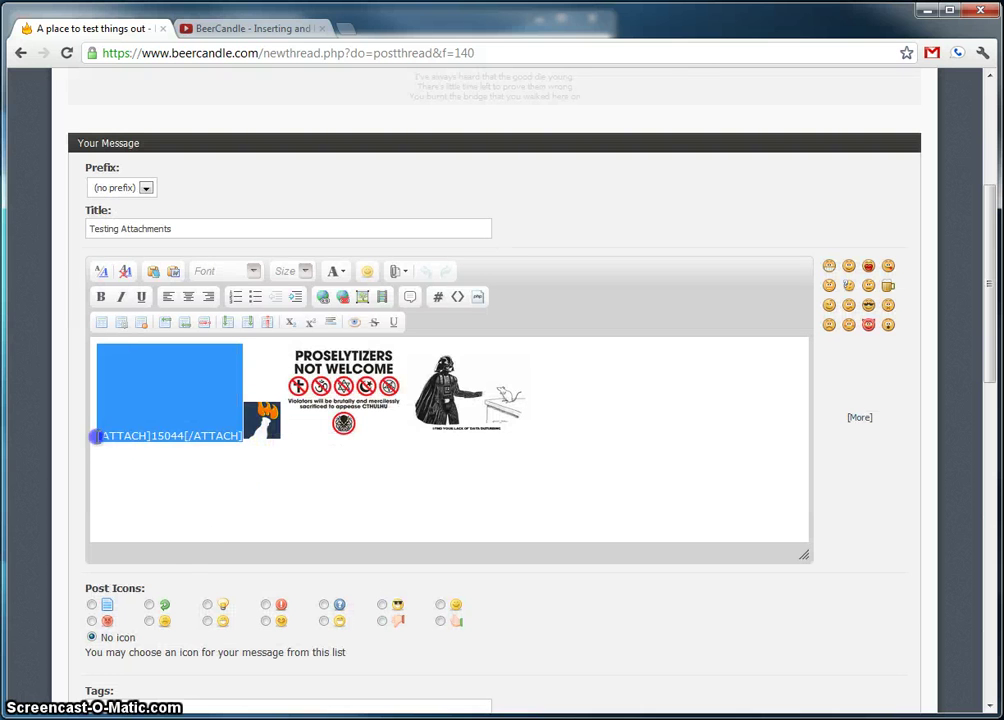
pyautogui.press('Delete')
# Refresh the preview and check the images and the Eos_by_elusive.rar attached file.
pyautogui.scroll(-3, 612, 448)
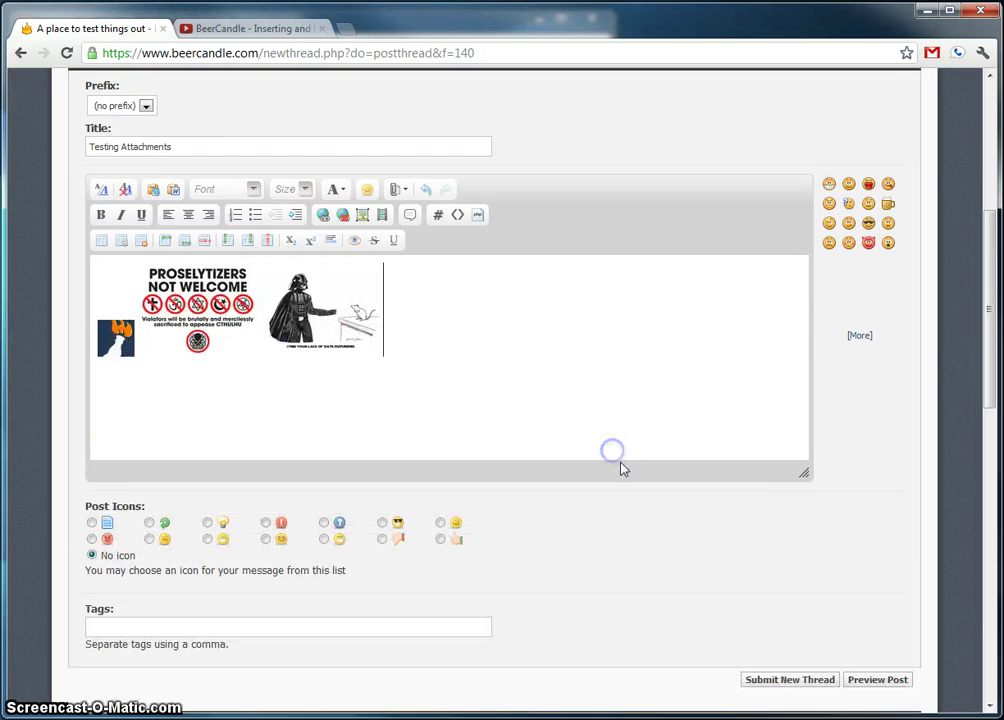
pyautogui.click(860, 518)
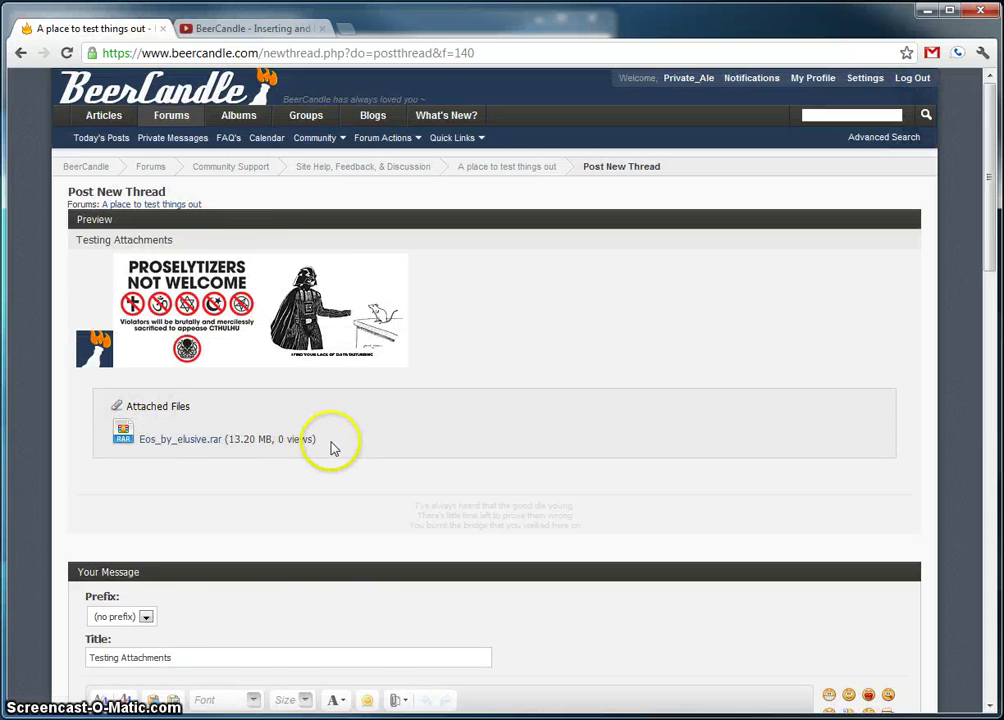
pyautogui.scroll(-1, 331, 437)
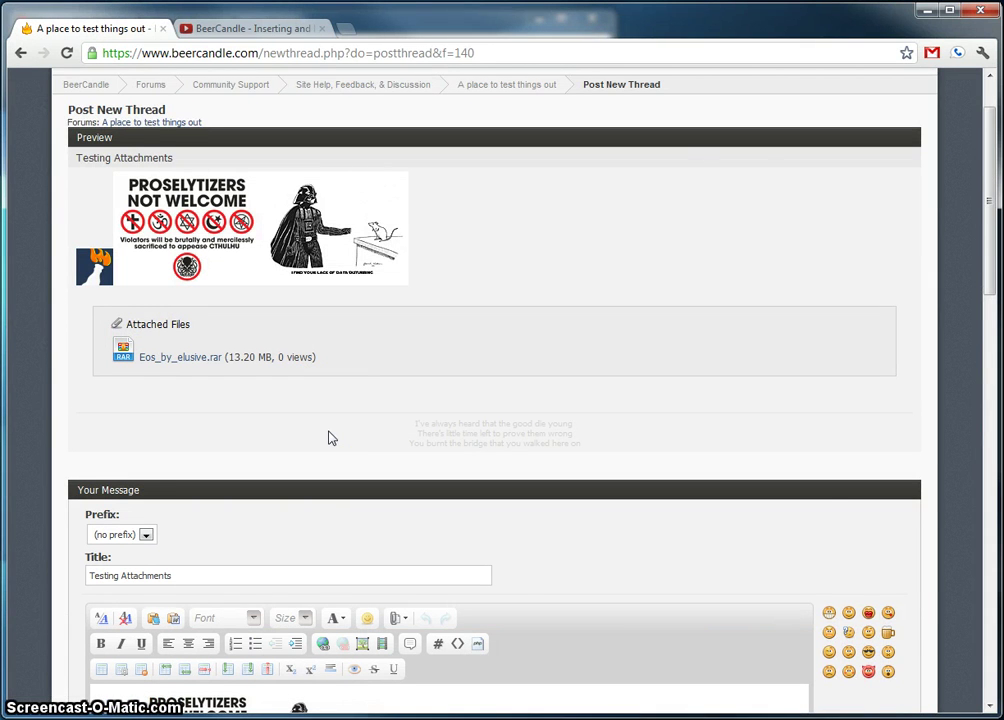
pyautogui.scroll(-1, 331, 437)
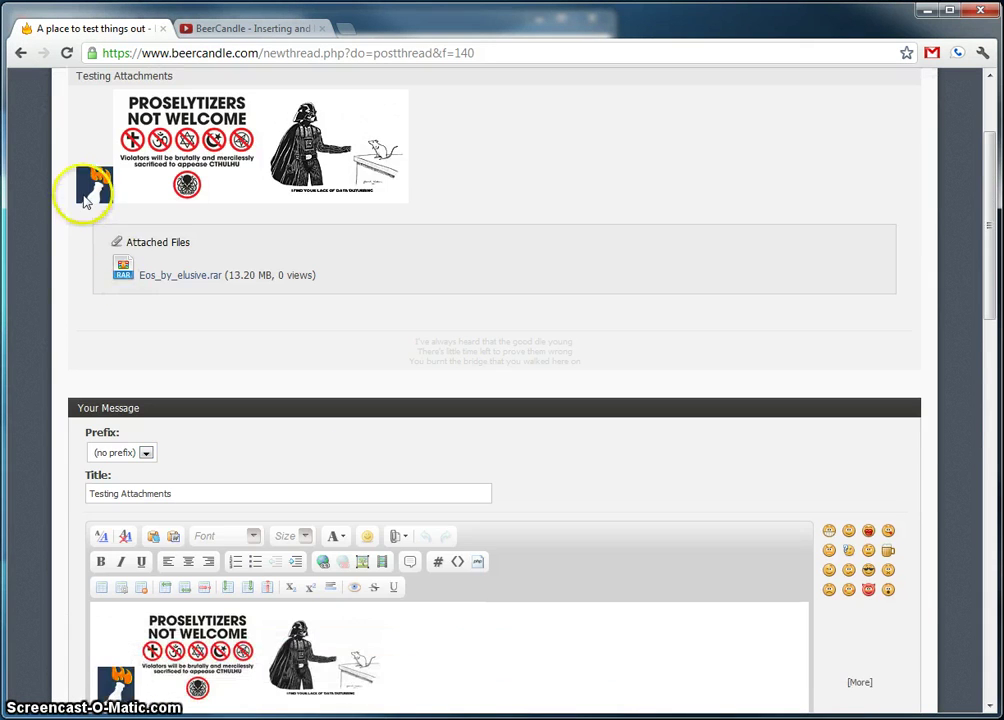
pyautogui.moveTo(88, 200)
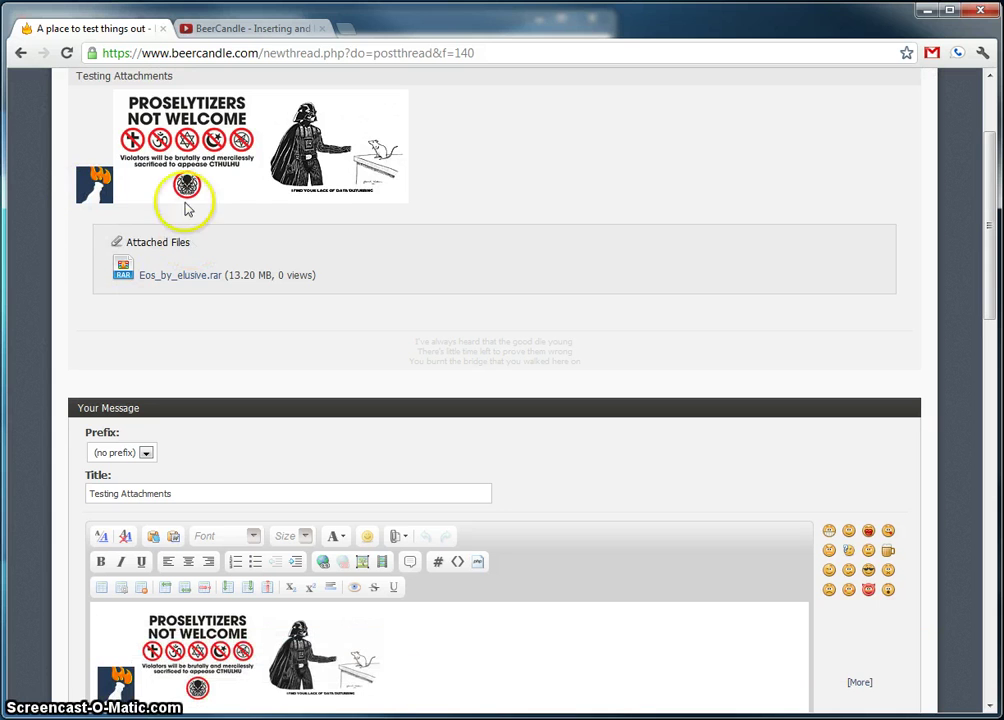
pyautogui.moveTo(174, 160)
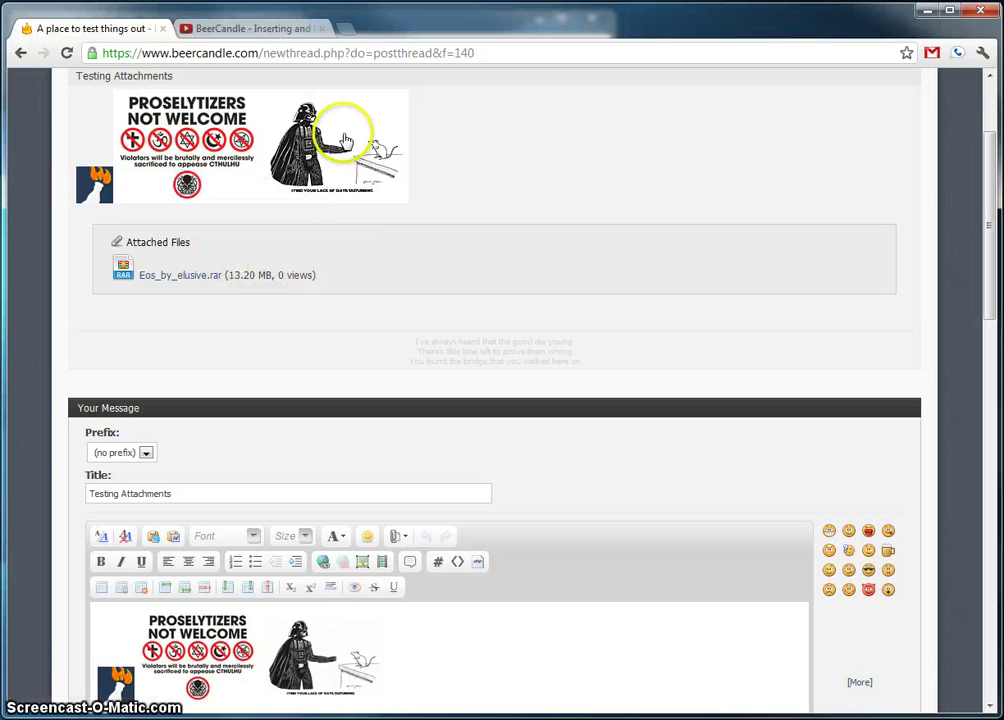
pyautogui.moveTo(344, 140)
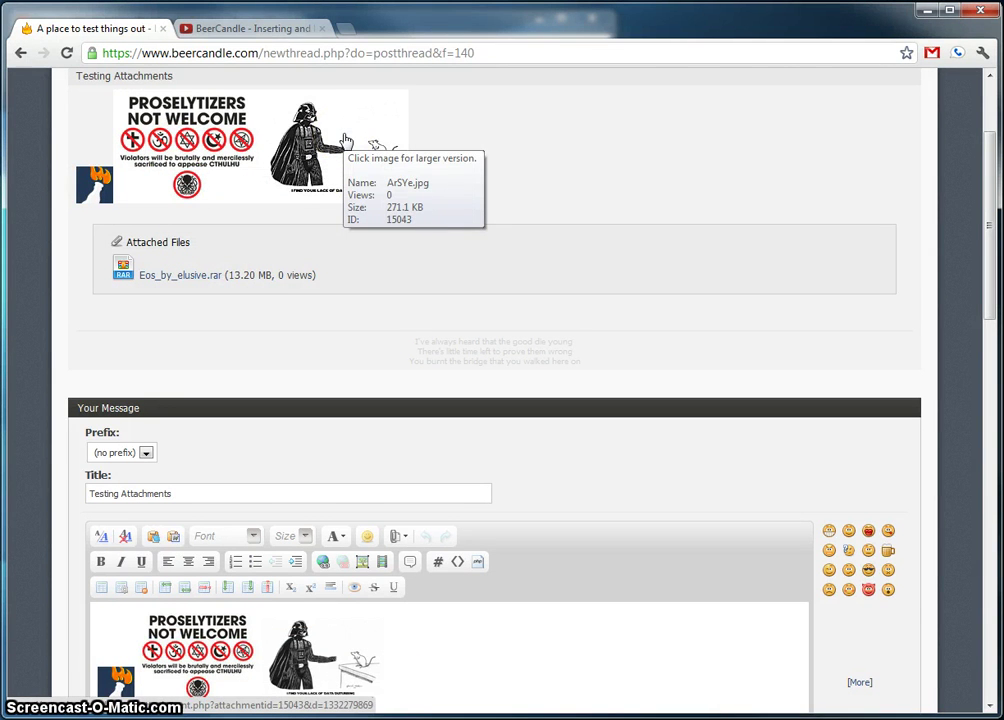
pyautogui.scroll(-5, 433, 307)
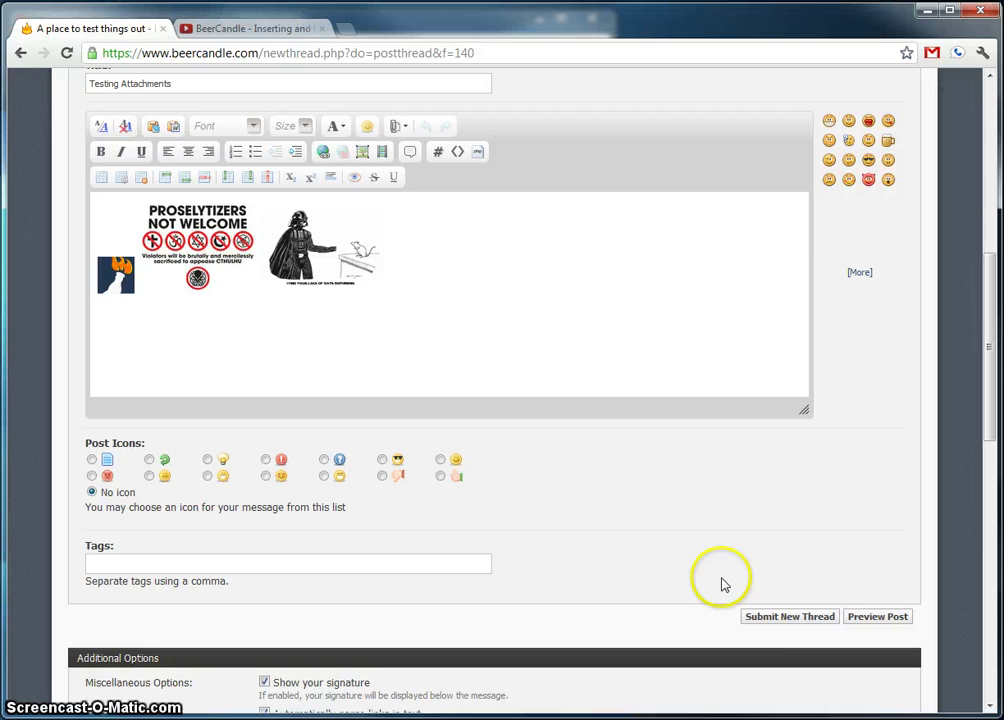
# Submit the new thread, view the comic image full size, then close it.
pyautogui.click(770, 620)
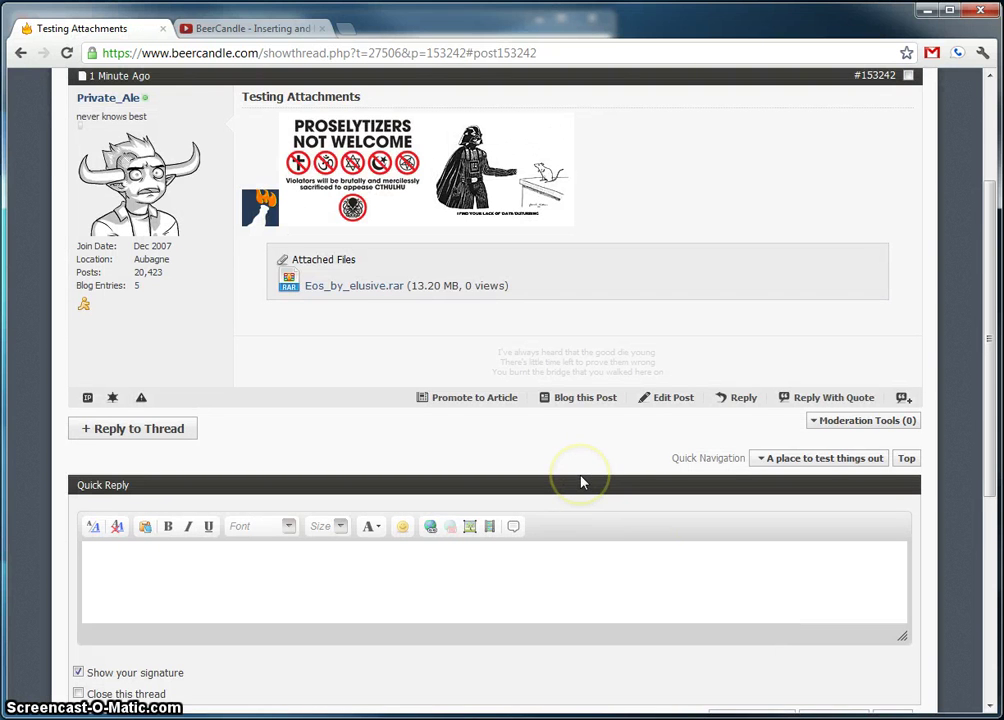
pyautogui.click(505, 180)
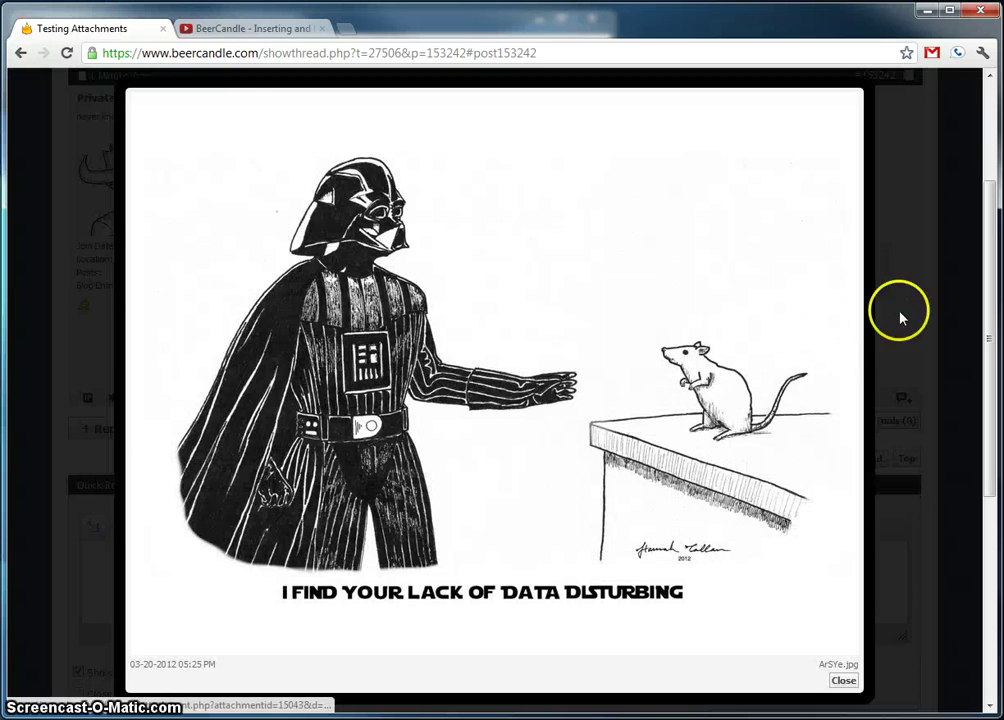
pyautogui.click(900, 312)
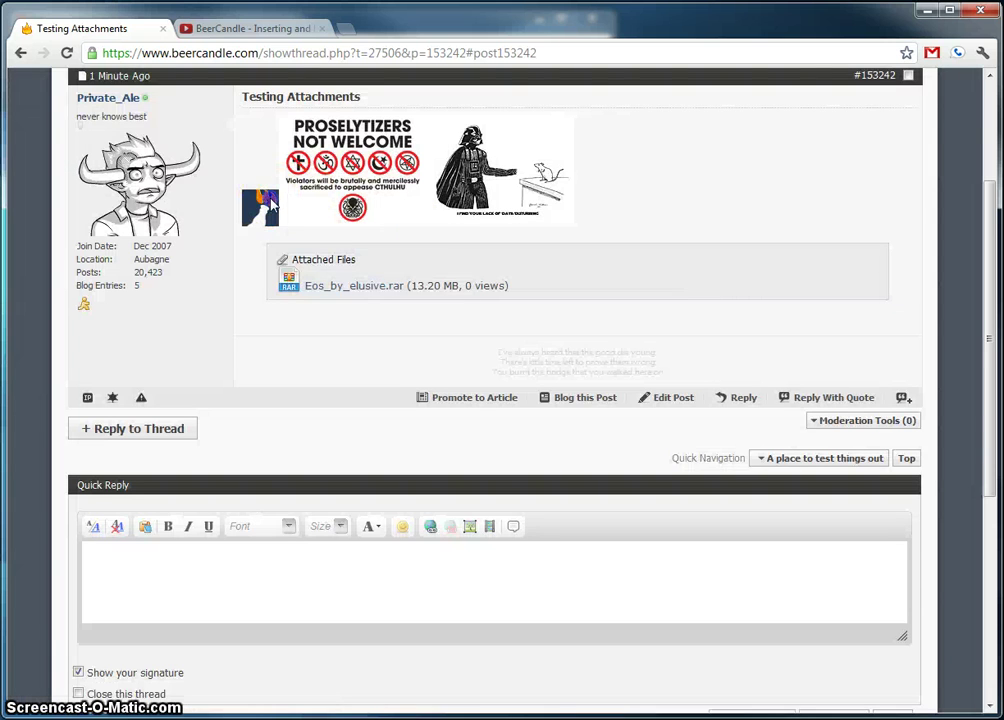
pyautogui.scroll(-3, 240, 352)
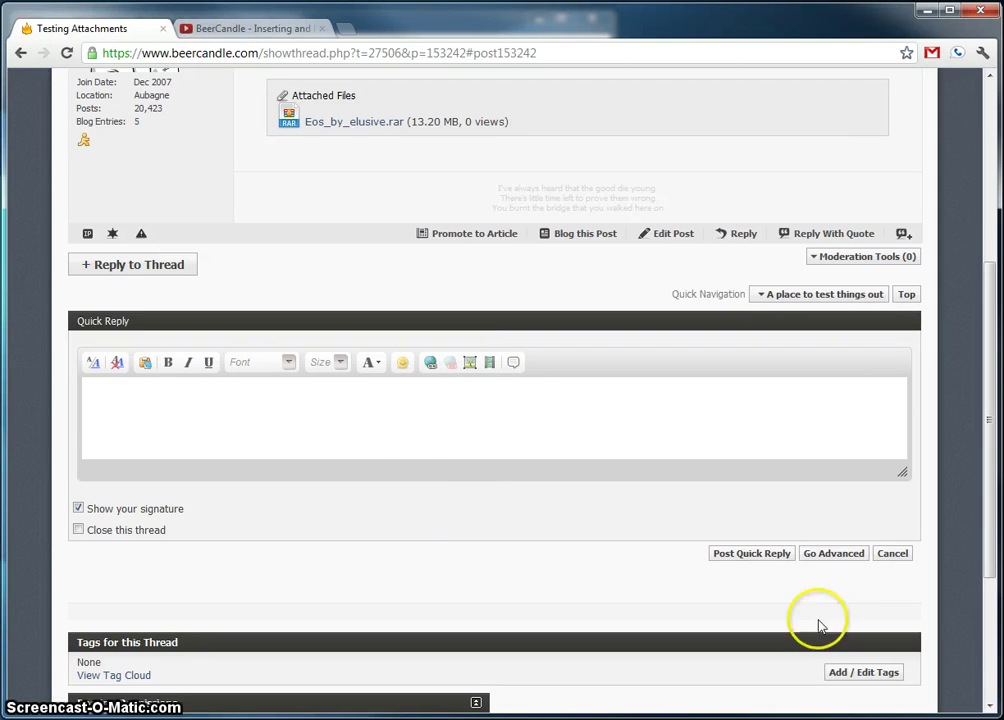
pyautogui.click(173, 400)
pyautogui.click(541, 527)
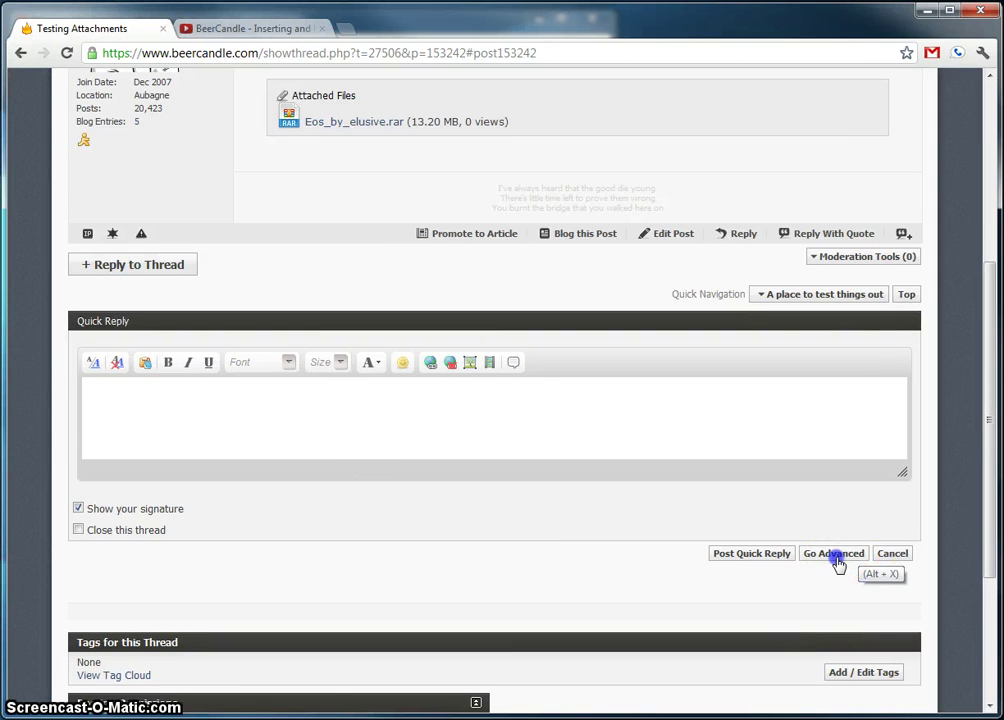
pyautogui.click(836, 560)
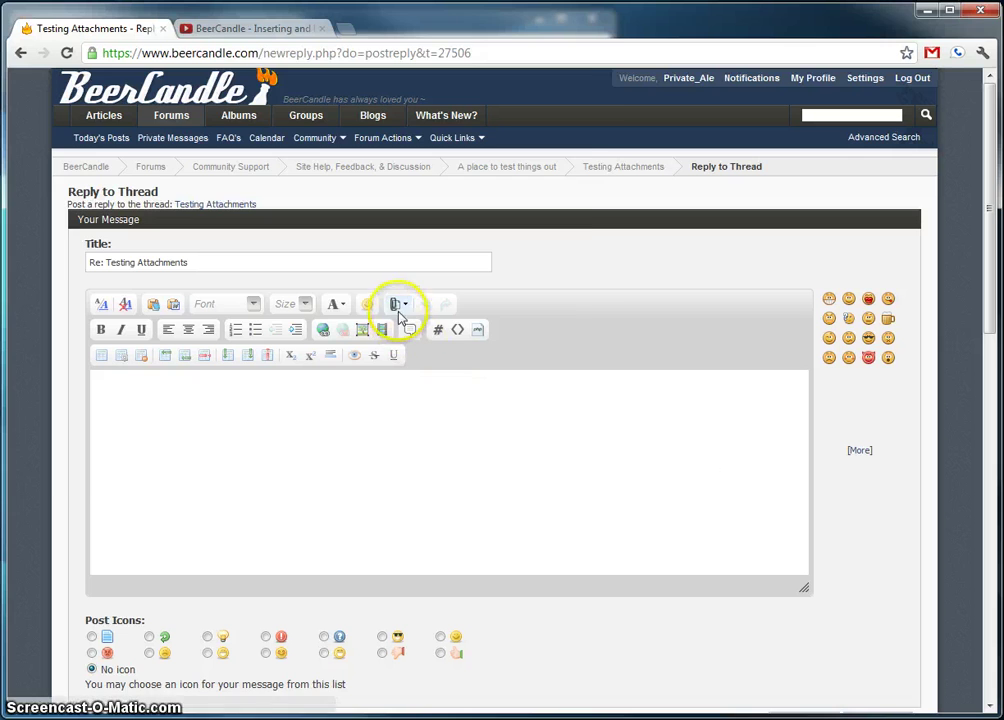
pyautogui.click(398, 311)
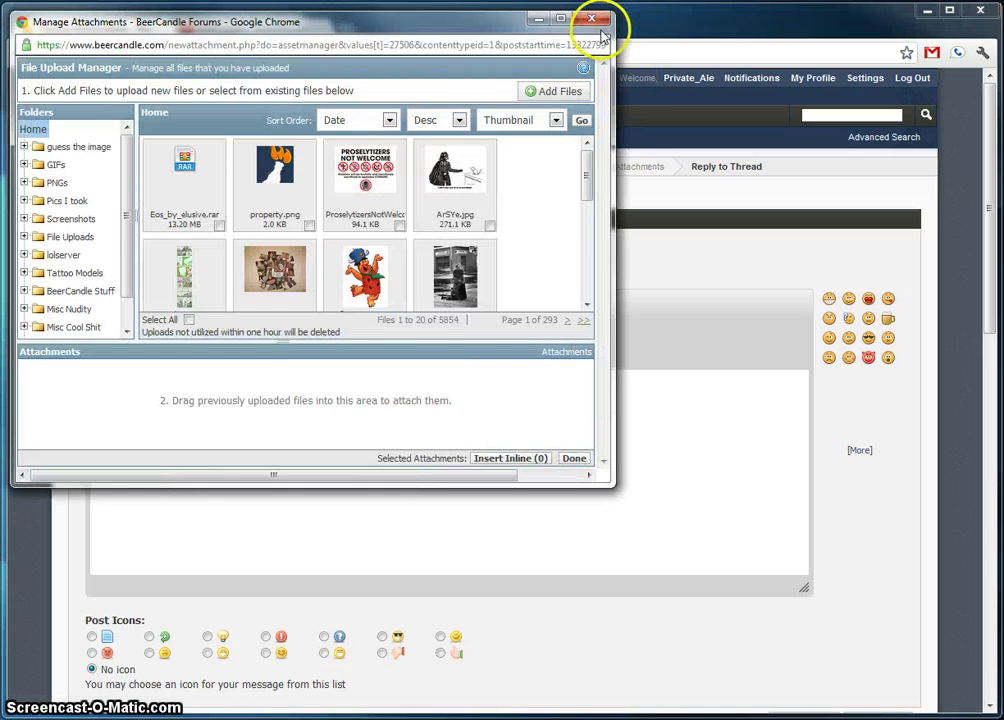